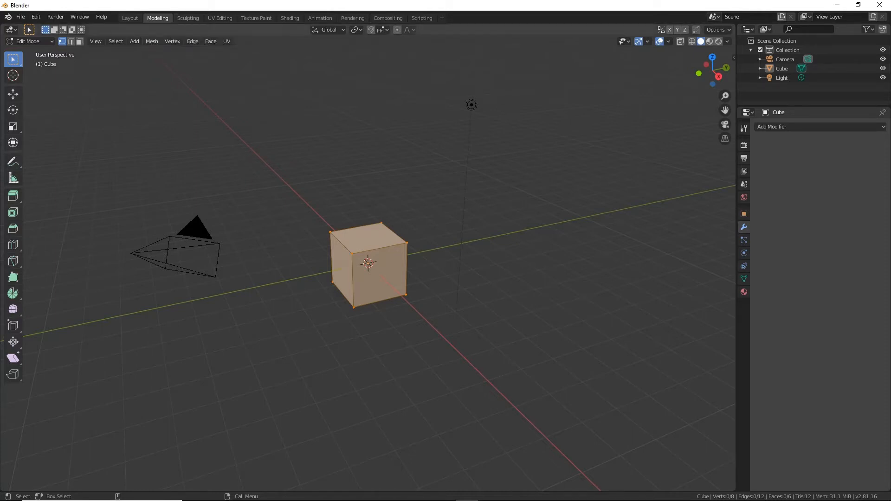
- Select individual corner vertices on the cube's top face, one after another
scroll(368, 264, "up", 5)
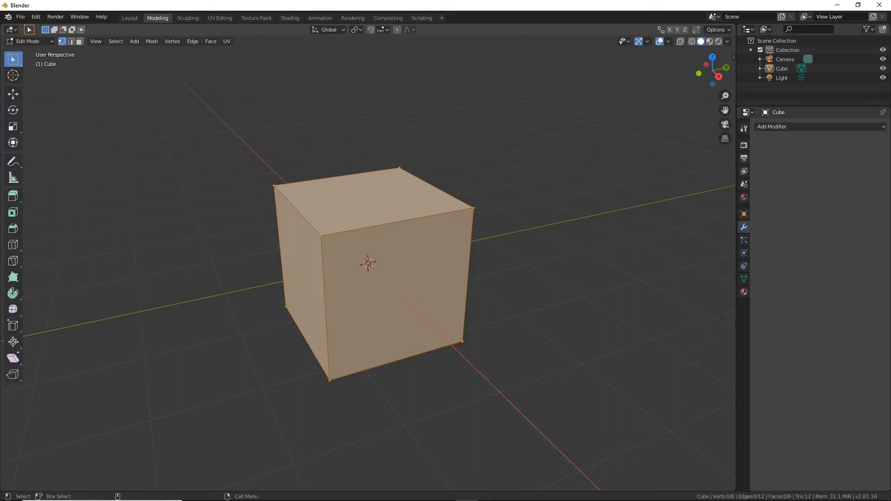
left_click(321, 235)
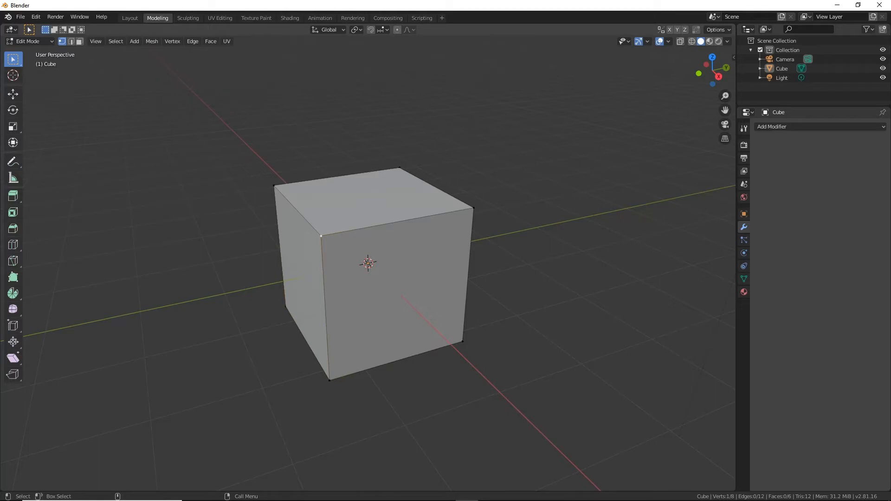
left_click(274, 186)
- Switch to Object Mode, select the whole cube, and return to Edit Mode
key("2")
key("Tab")
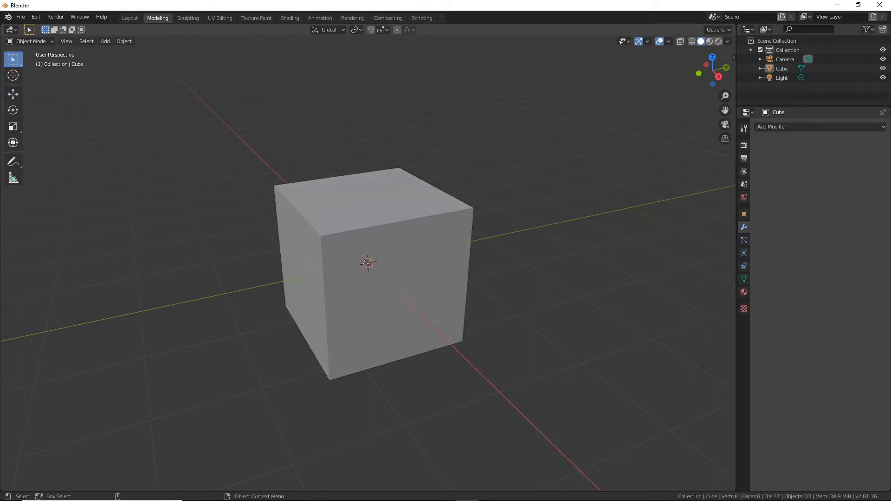
left_click(381, 274)
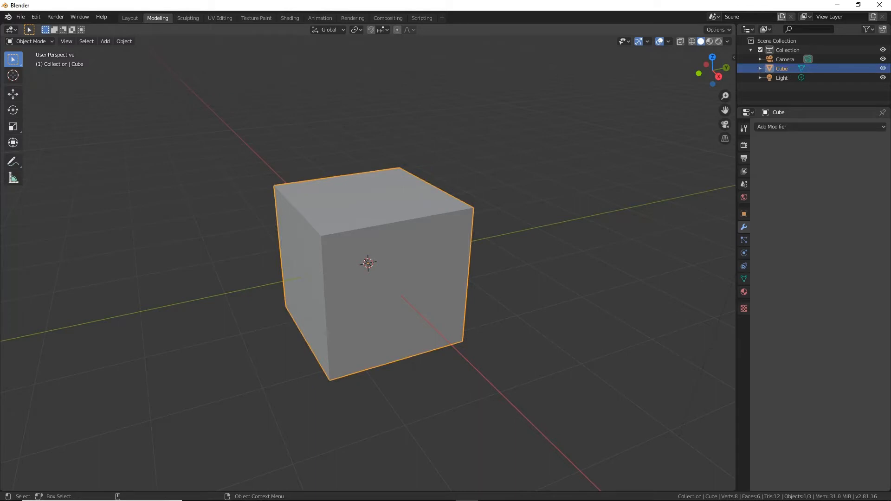
key("Tab")
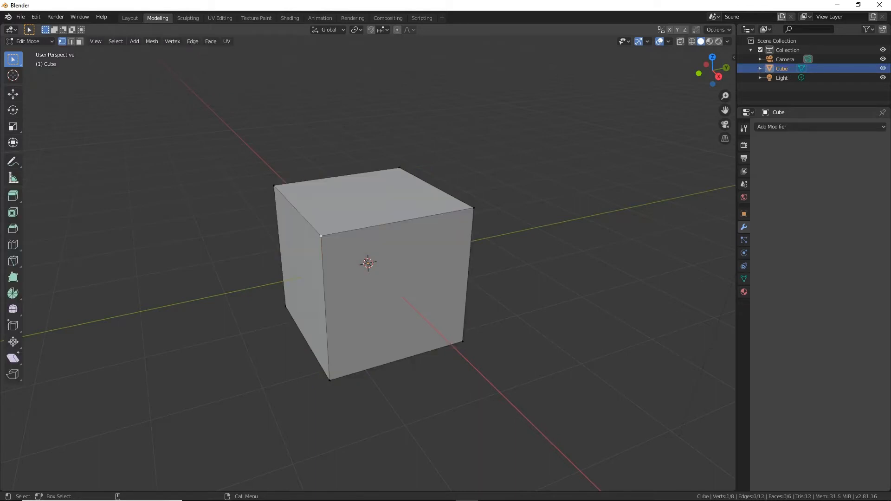
- Select the cube's upper front edge in edge mode and its front face in face mode, and clear the selection
key("2")
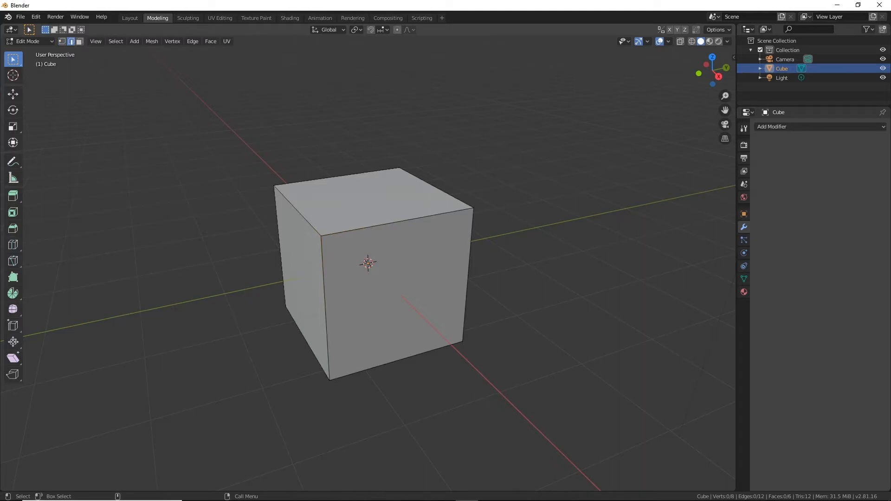
left_click(398, 222)
key("3")
left_click(396, 293)
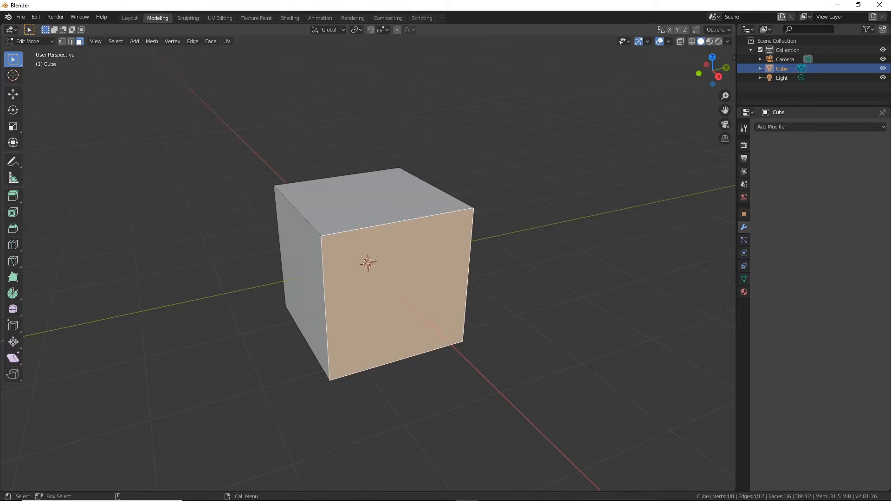
key("alt+a")
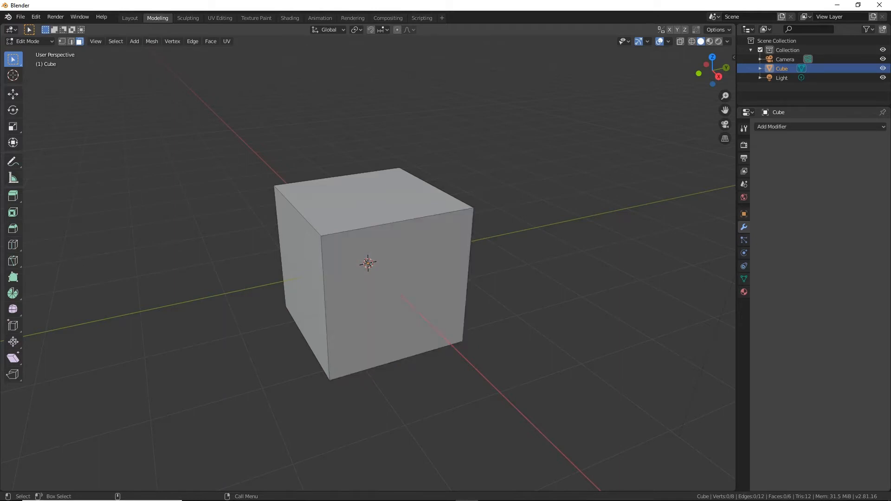
- Select two adjacent side faces together, remove the first one from the selection, and deselect everything
left_click(303, 279)
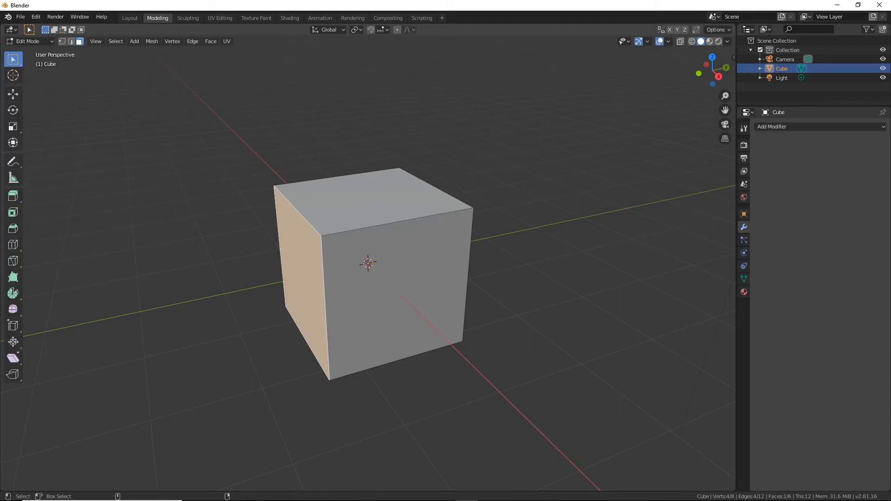
left_click(394, 296, "shift")
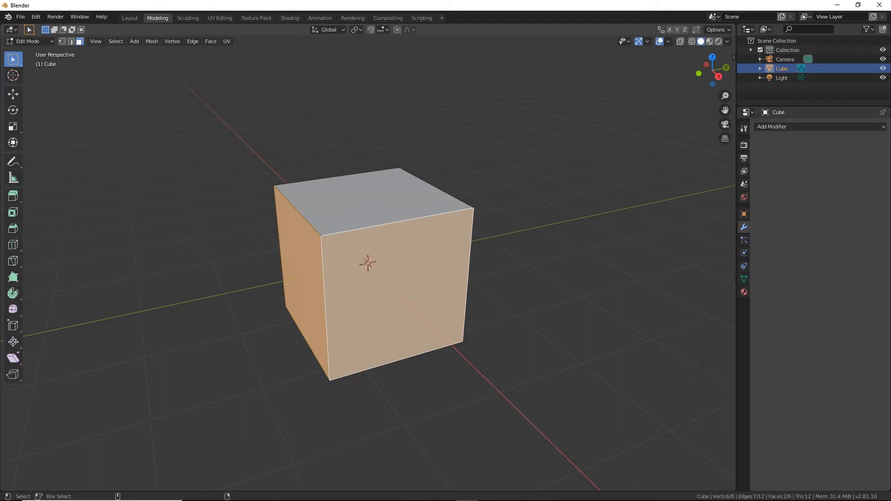
left_click(304, 280, "shift")
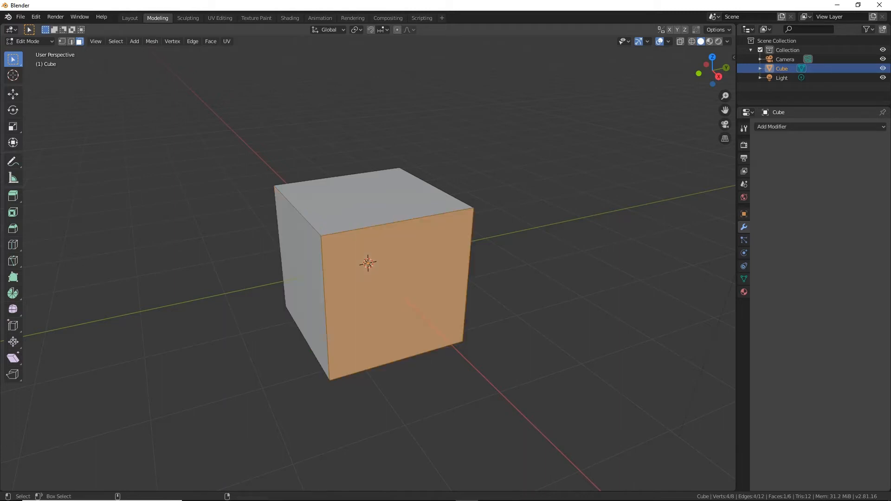
key("alt+a")
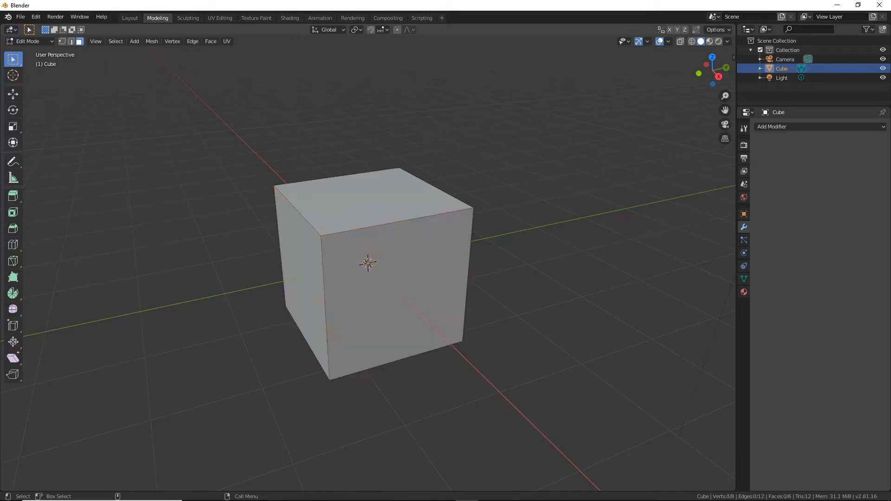
- In vertex mode, select the four corner vertices of the front face together, and clear the selection
key("1")
left_click(463, 342, "shift")
left_click(330, 381, "shift")
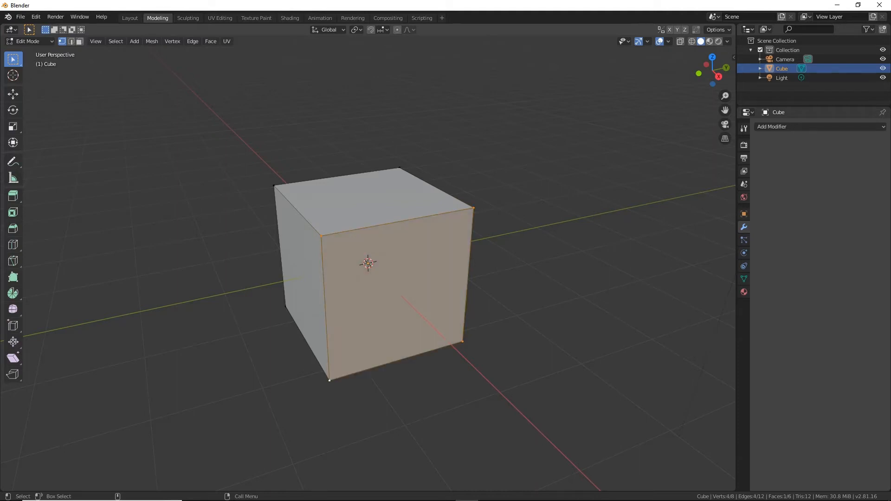
key("alt+a")
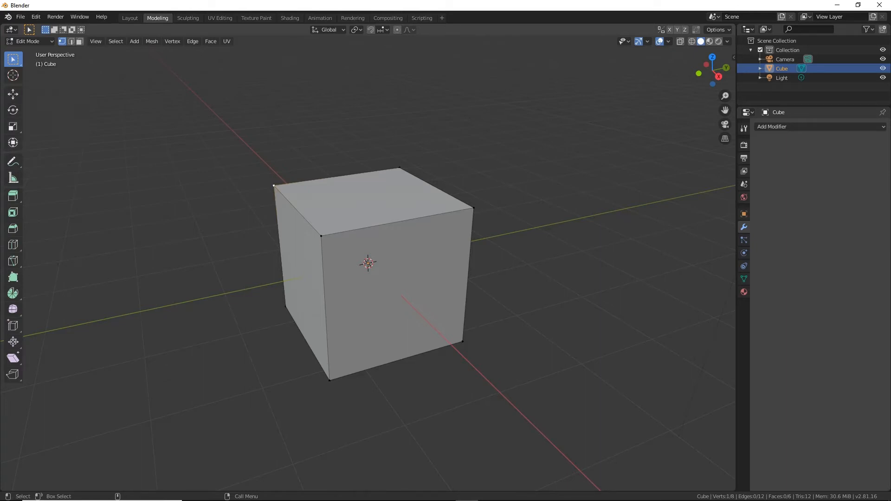
- Try moving a single top corner vertex of the cube freely with the Move tool, and undo the move
key("w")
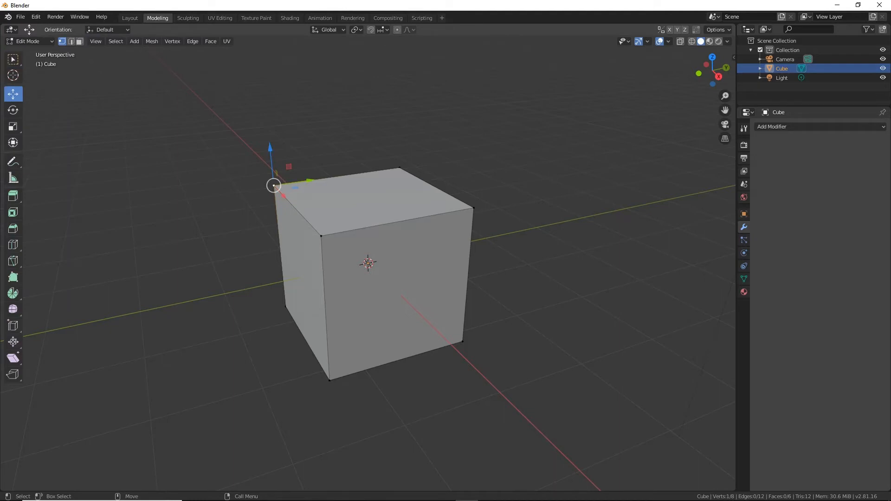
middle_click_drag(372, 260, 418, 279)
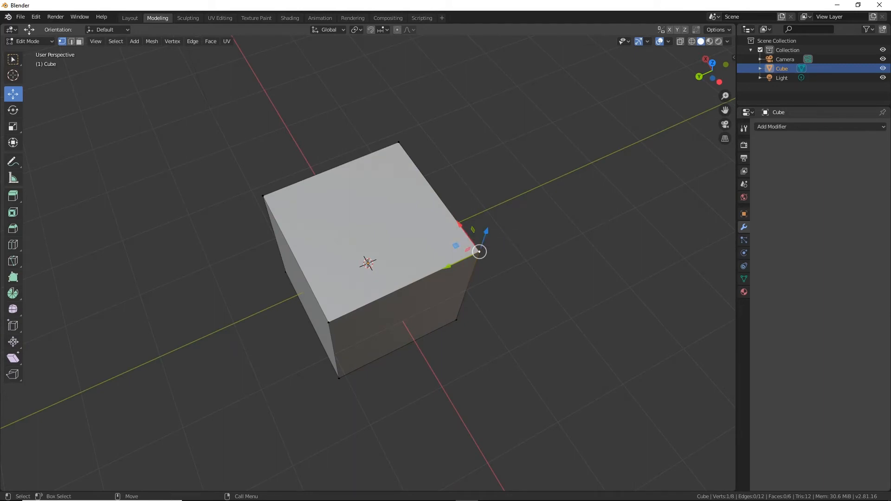
middle_click_drag(480, 253, 480, 225)
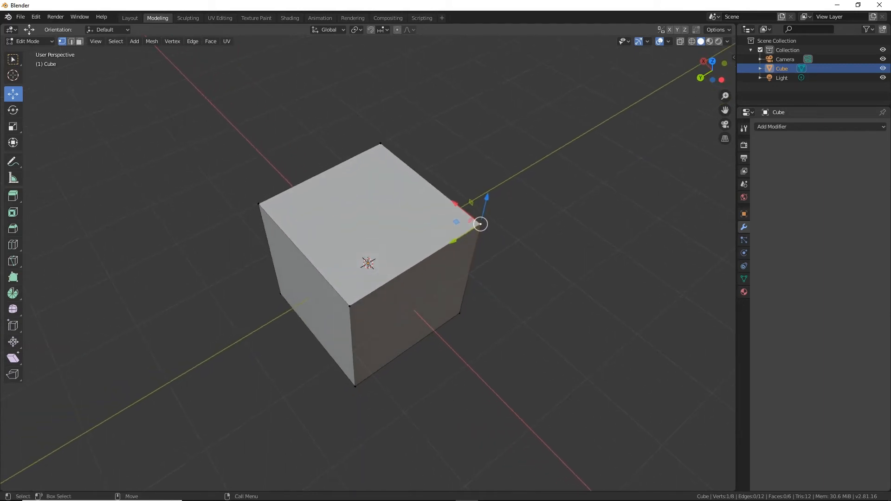
left_click_drag(481, 225, 398, 221, "alt")
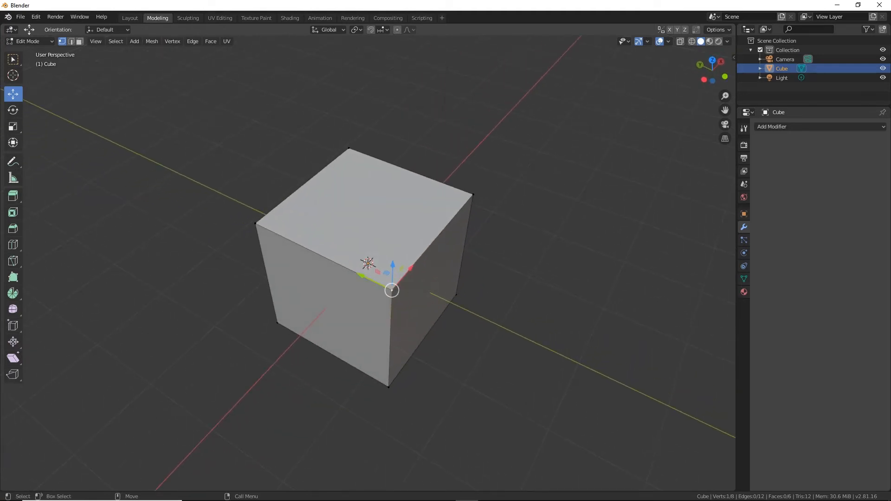
left_click_drag(392, 291, 440, 322)
middle_click_drag(440, 321, 330, 340)
key("ctrl+z")
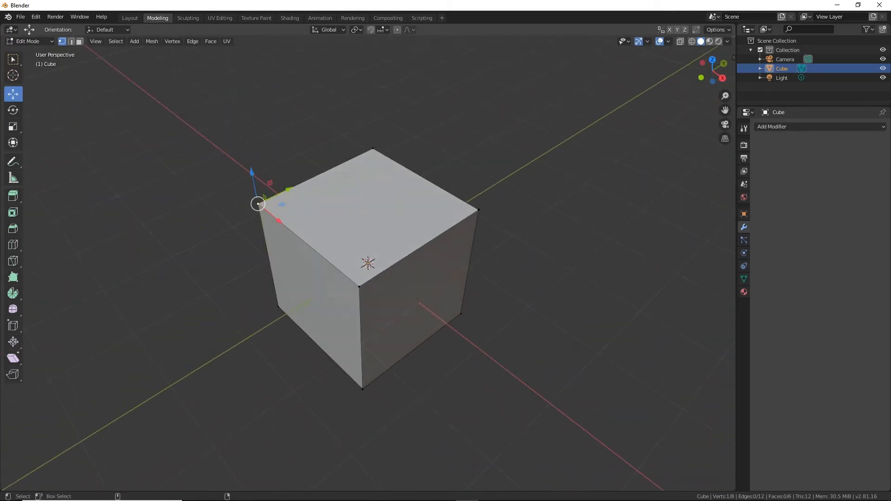
- In edge mode, scale one top edge of the cube uniformly down to less than half its length
left_click_drag(331, 340, 331, 326, "alt")
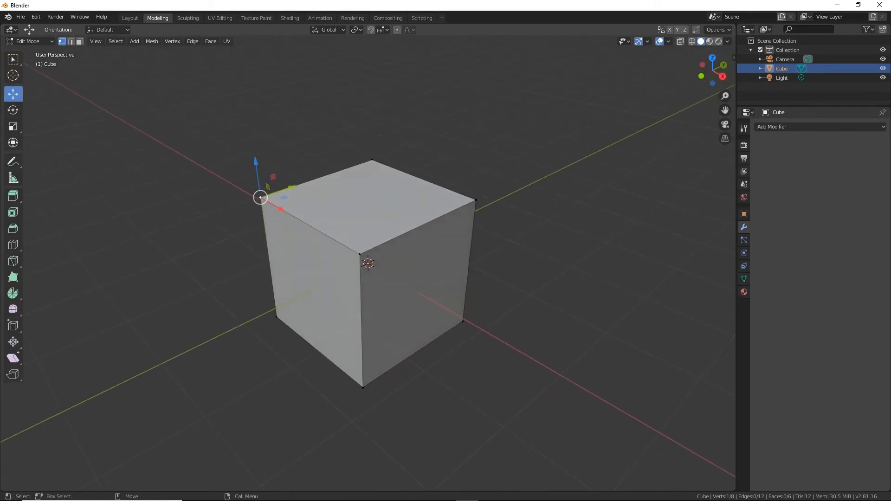
key("2")
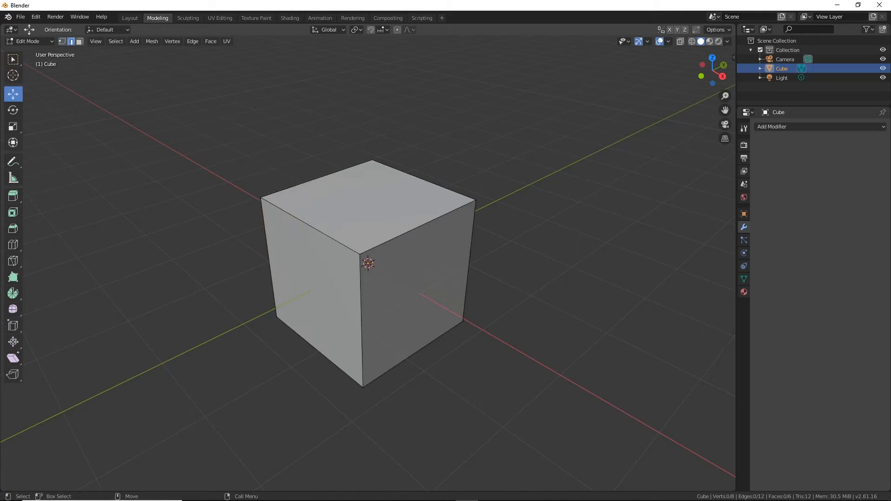
left_click(309, 226)
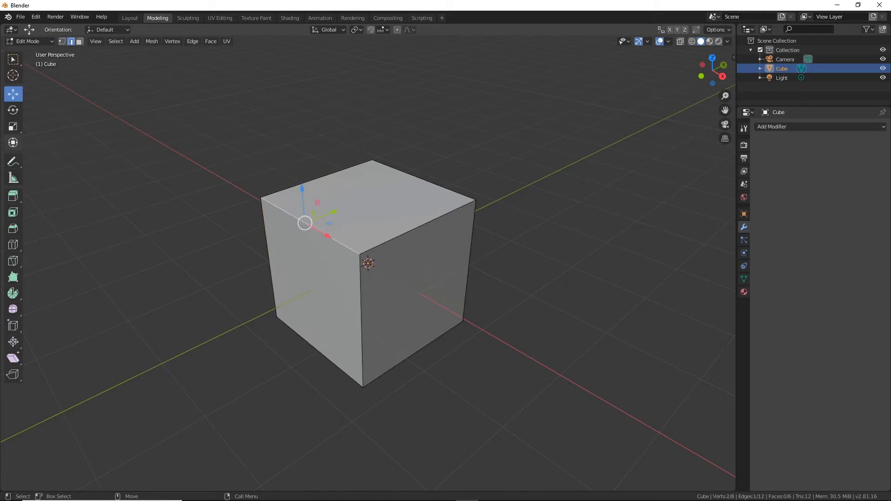
left_click(13, 126)
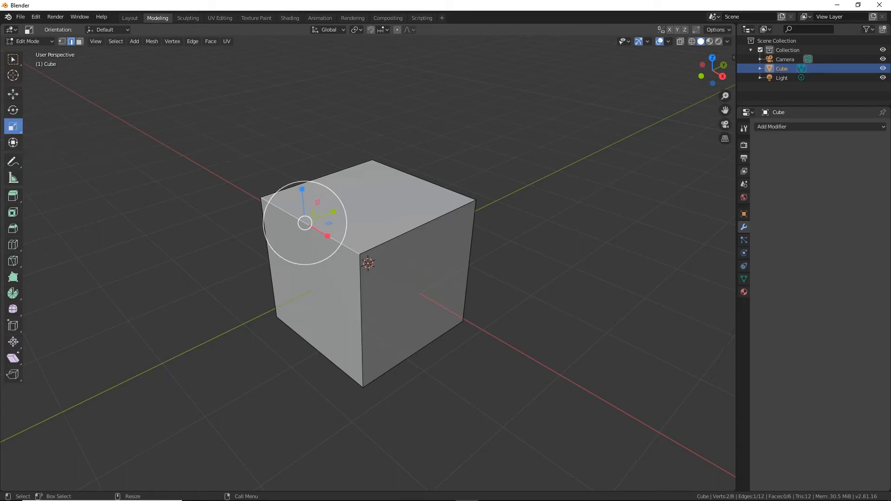
mouse_move(305, 223)
left_mouse_down()
mouse_move(299, 230)
mouse_move(319, 235)
mouse_move(312, 229)
left_mouse_up()
key("ctrl+z")
middle_click_drag(312, 230, 388, 263)
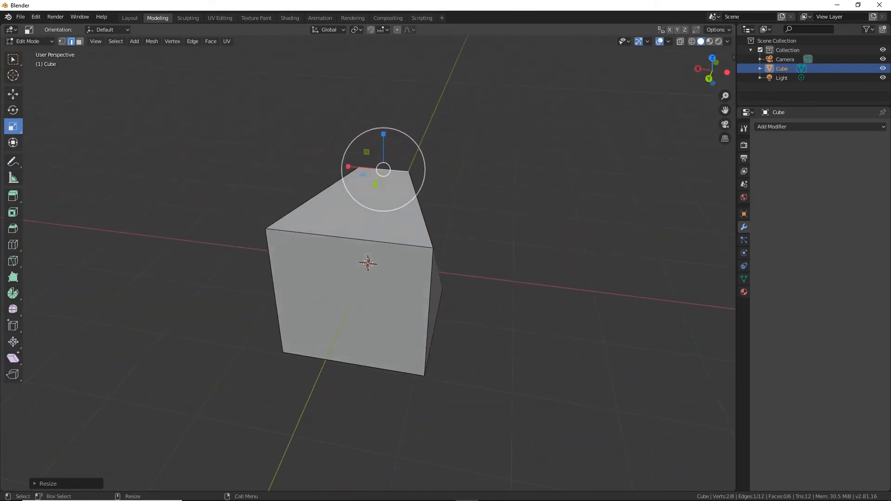
- Scale the bottom edge on the opposite side down to about a quarter of its length, and deselect it
left_click(353, 364)
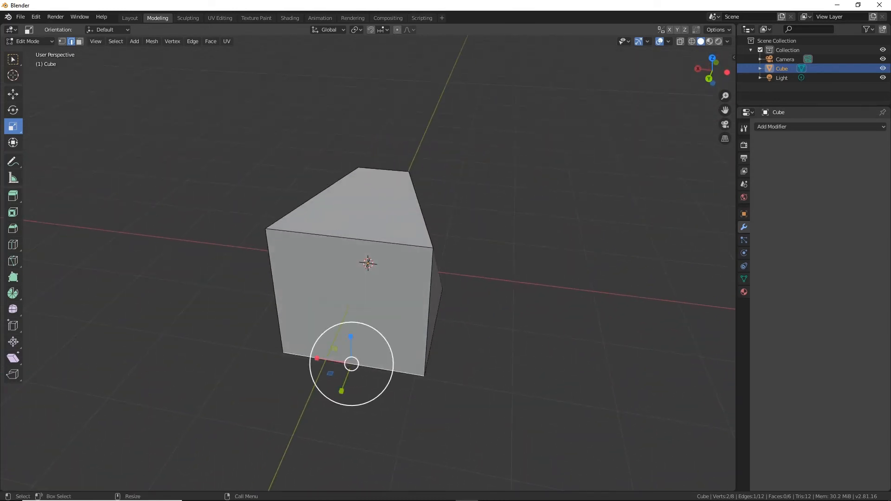
mouse_move(352, 364)
left_mouse_down()
mouse_move(332, 361)
mouse_move(343, 362)
left_mouse_up()
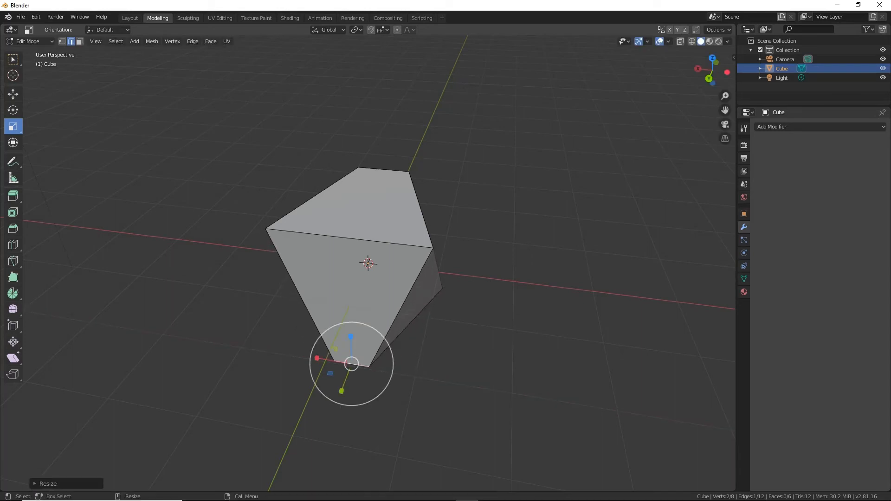
middle_click_drag(344, 362, 325, 367)
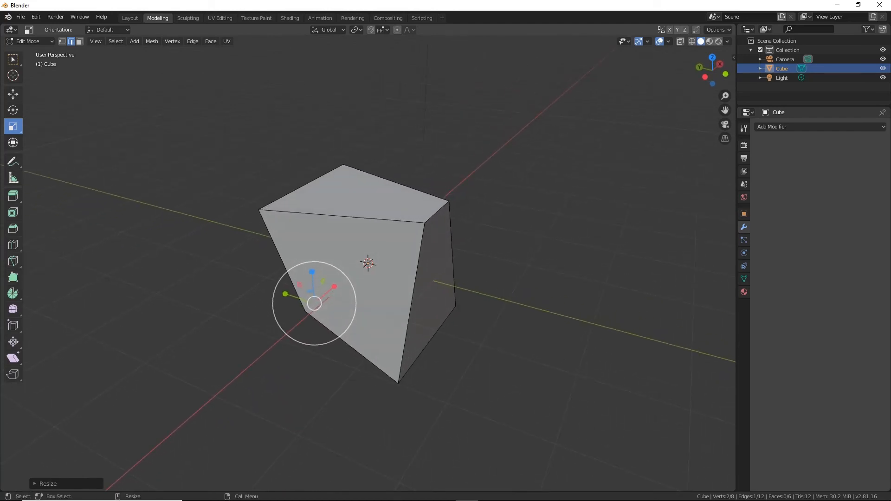
left_click(140, 278)
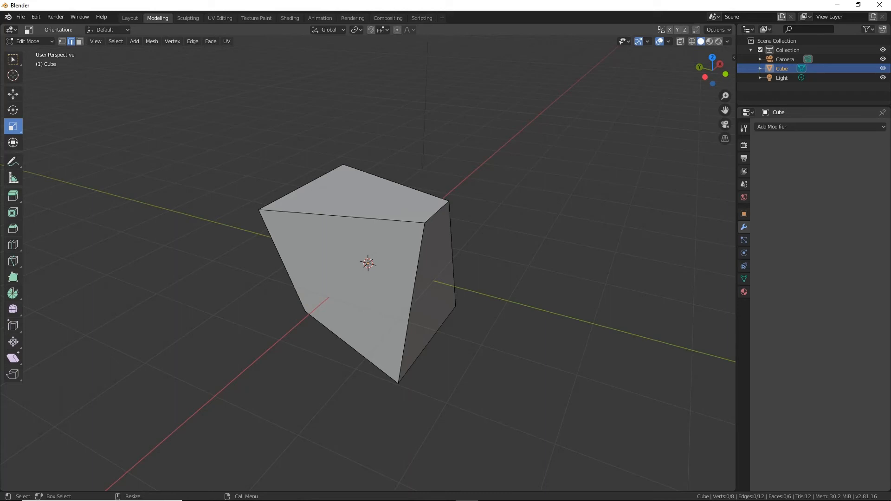
- In face mode, rotate the side face crossed by the Y axis around the X axis so its top tilts outward, and deselect it
left_click(13, 110)
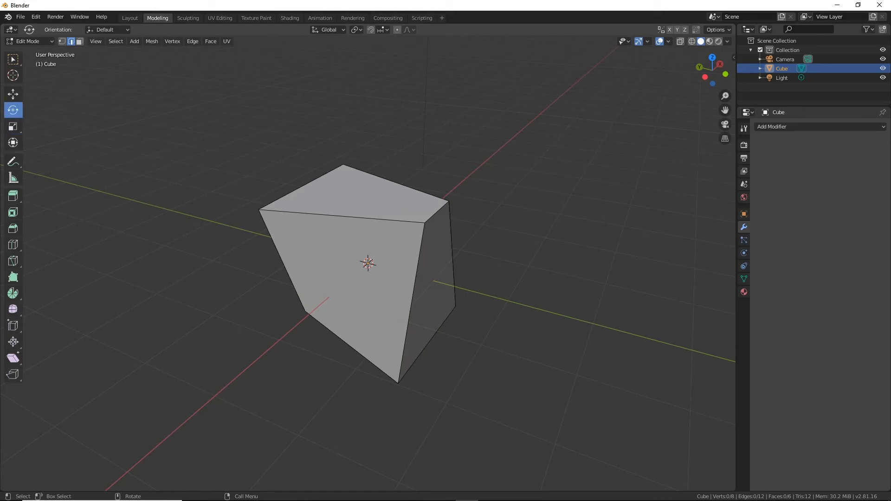
left_click(452, 256)
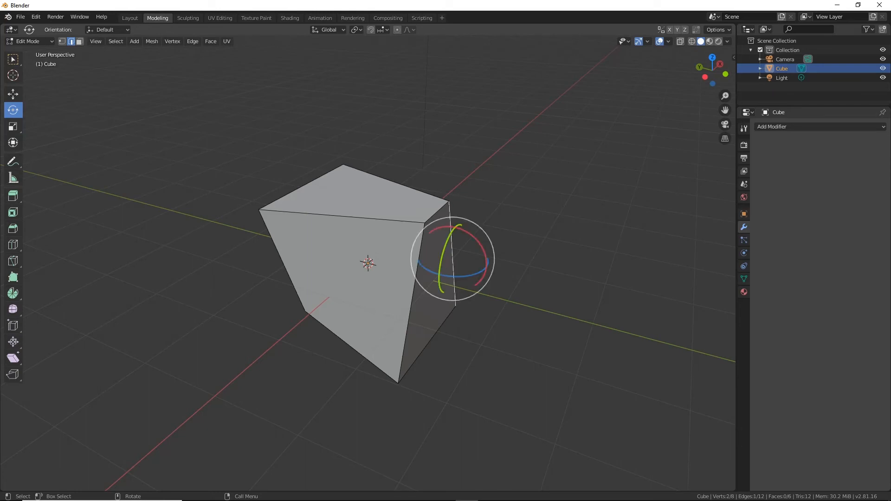
left_click(411, 306)
key("3")
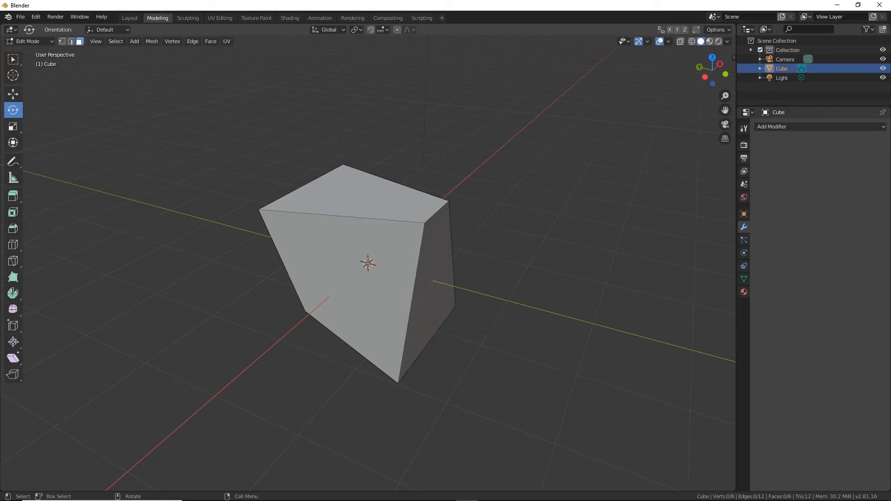
left_click(430, 297)
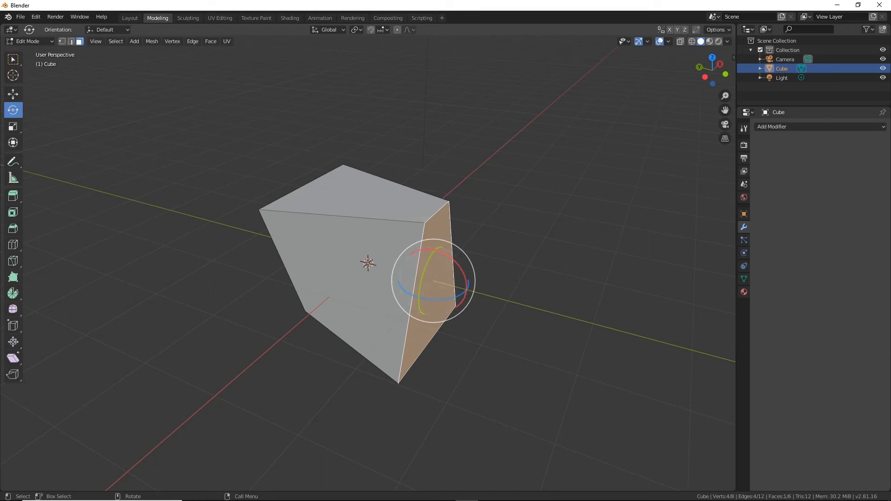
left_click_drag(460, 266, 465, 281)
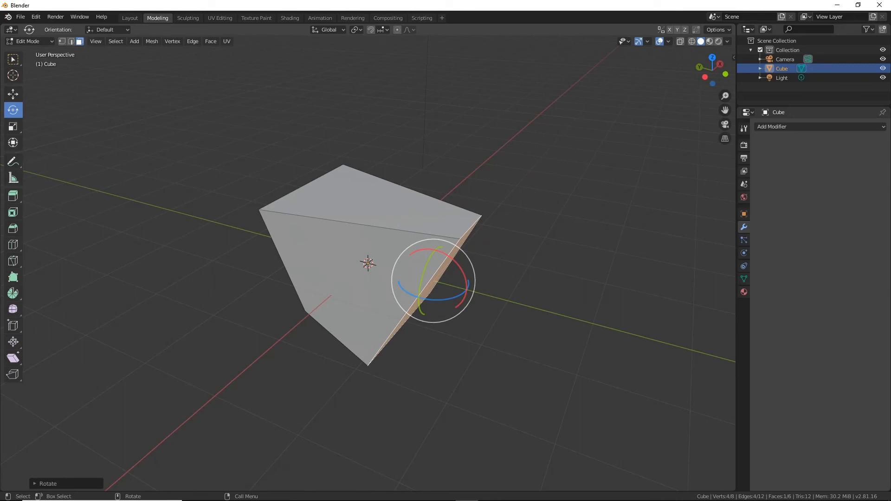
middle_click_drag(465, 280, 346, 256)
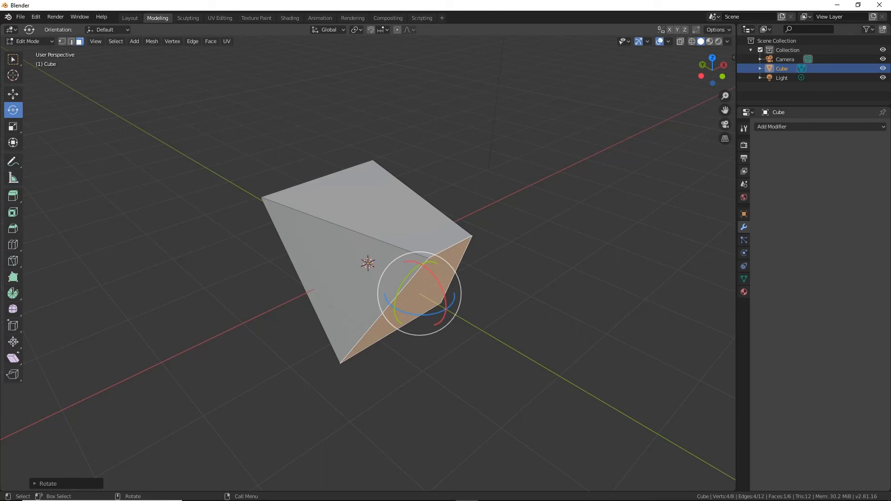
key("alt+a")
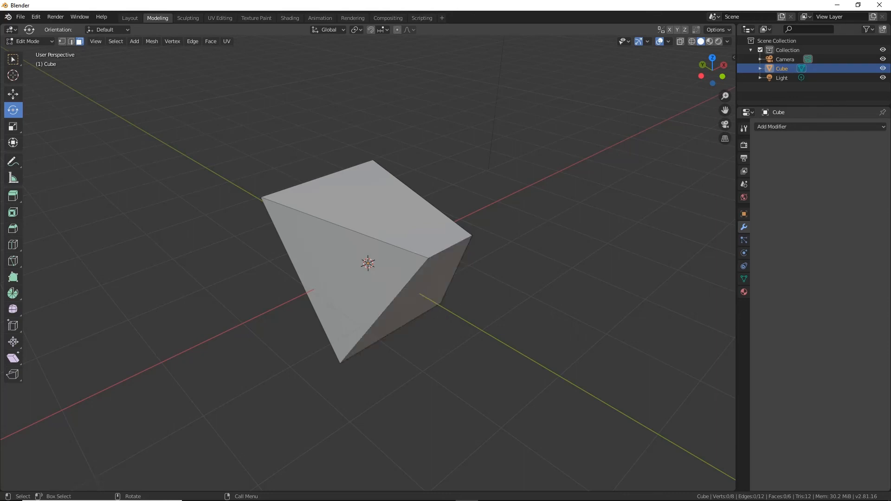